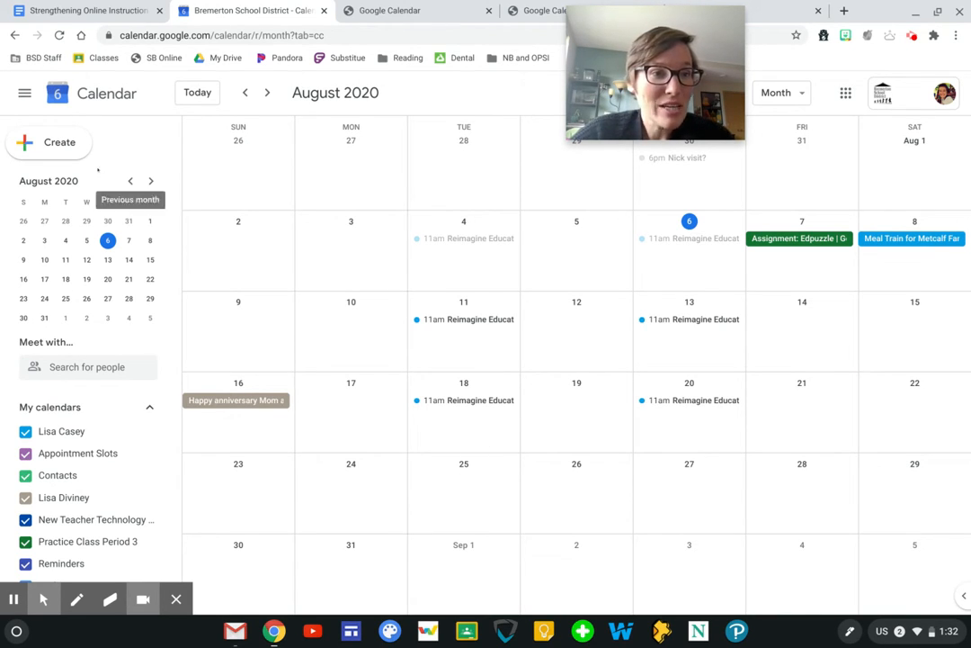
Create a new appointment slots entry, open its full options and title it "Writing Workshop"
{"action": "left_click", "coordinate": [60, 142]}
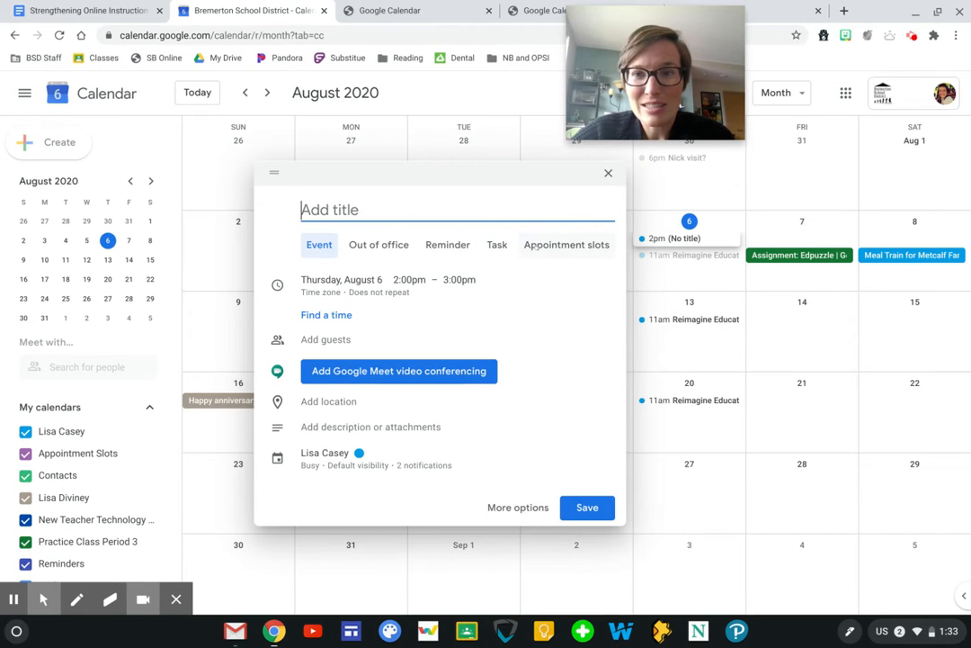
{"action": "left_click", "coordinate": [531, 245]}
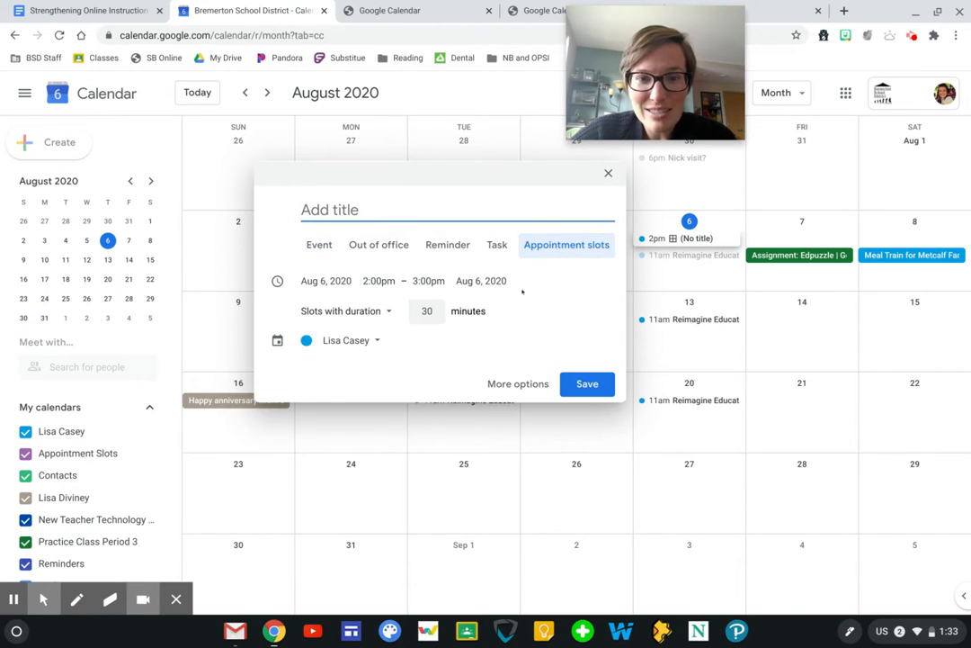
{"action": "left_click", "coordinate": [518, 384]}
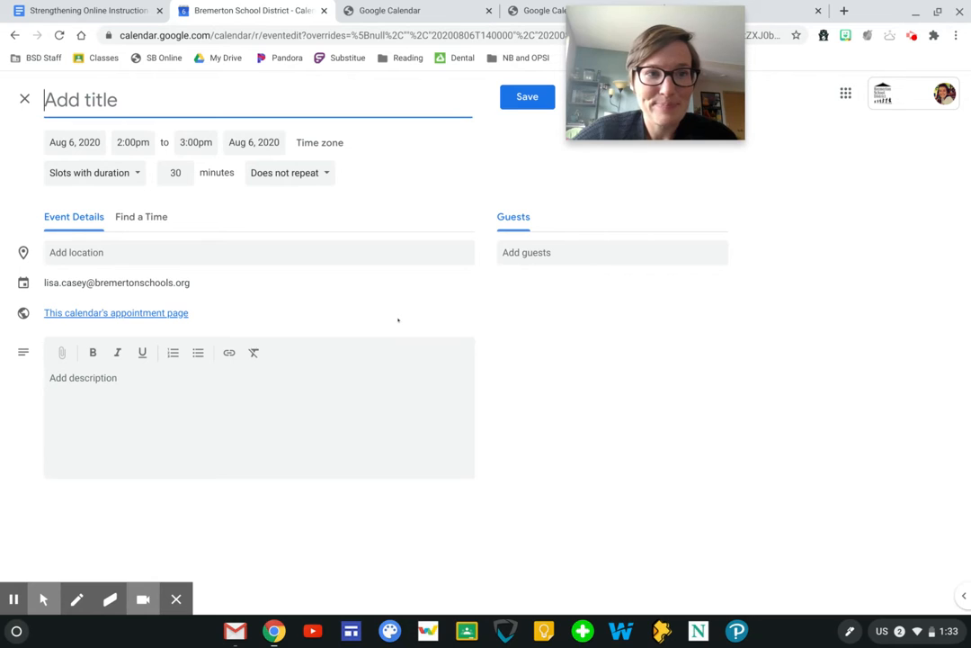
{"action": "type", "text": "W"}
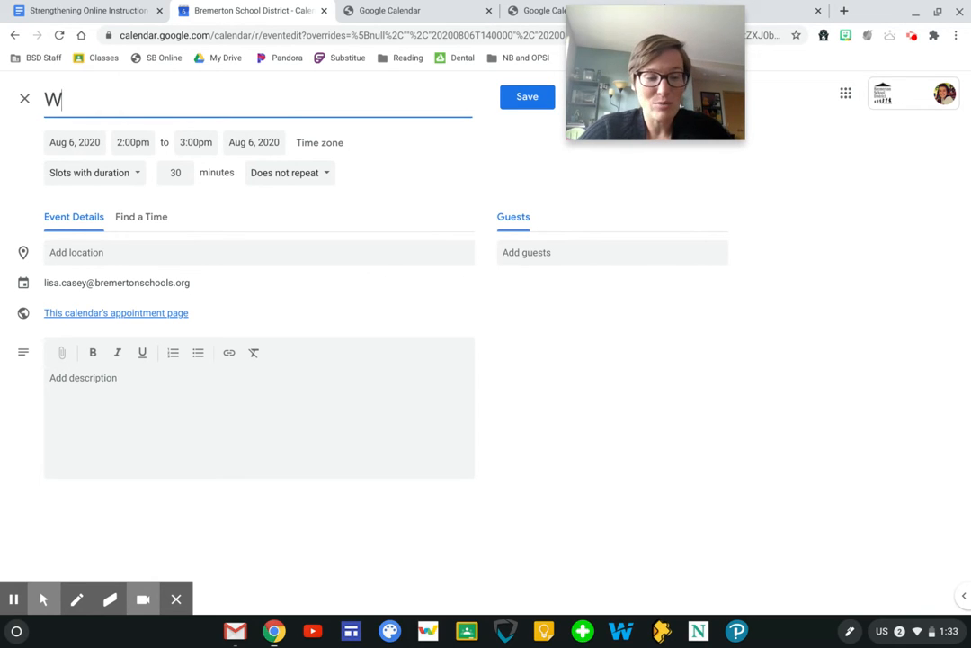
{"action": "type", "text": "riting Workshop"}
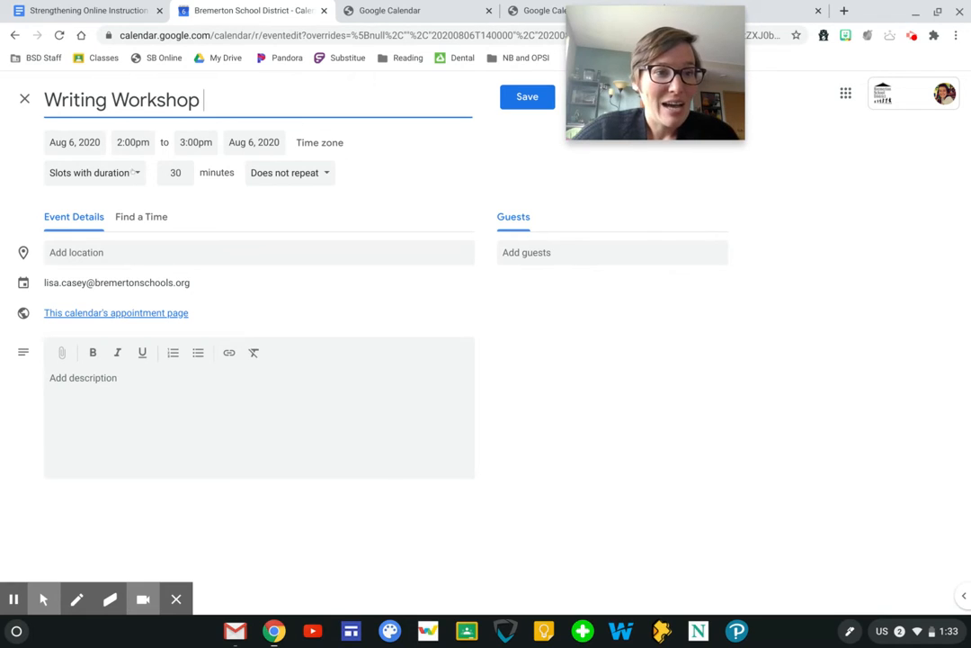
Set the appointment date to Aug 6, 2020 and the slot duration to 10 minutes, without repetition
{"action": "key", "text": "Tab"}
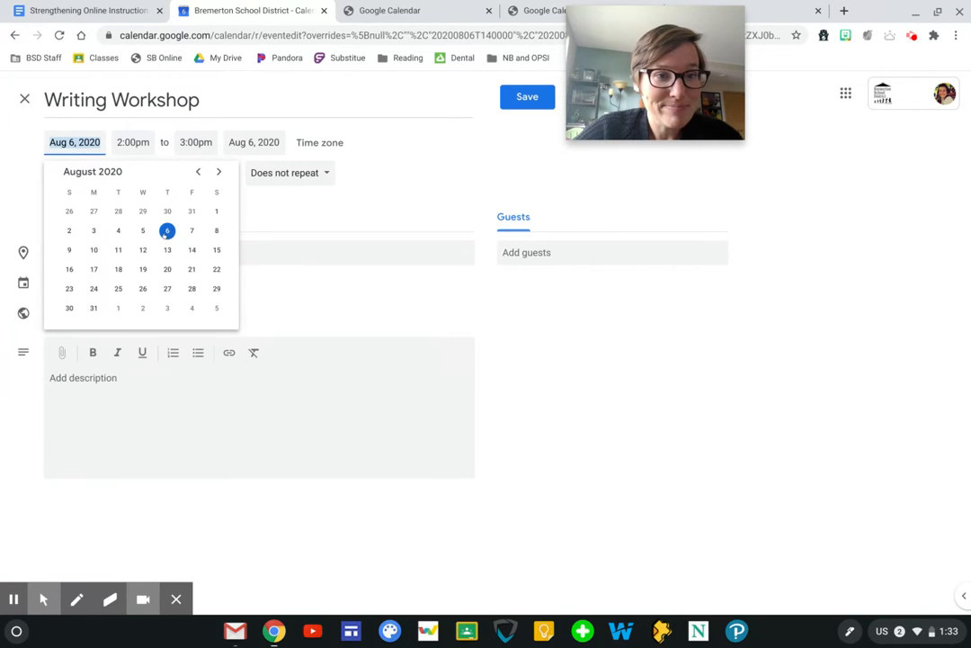
{"action": "left_click", "coordinate": [163, 237]}
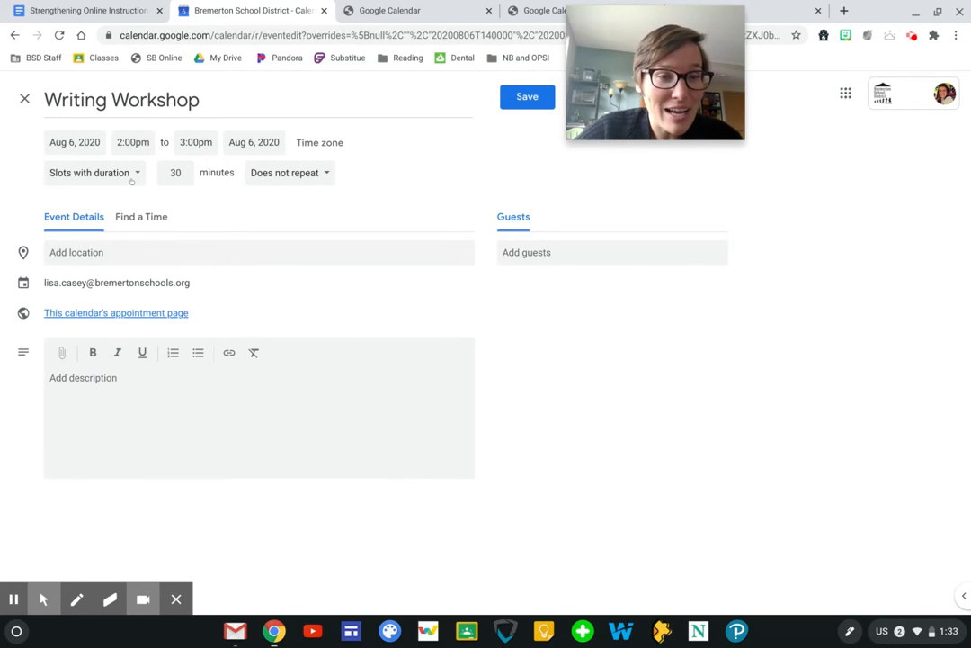
{"action": "left_click", "coordinate": [175, 172]}
{"action": "key", "text": "BackSpace"}
{"action": "type", "text": "1"}
{"action": "left_click", "coordinate": [467, 156]}
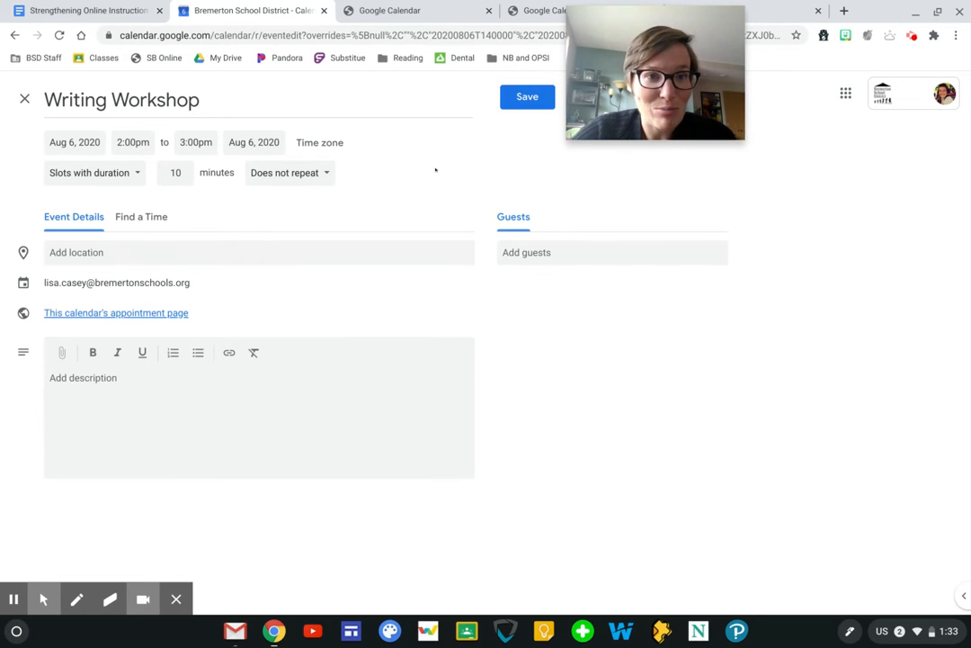
{"action": "left_click", "coordinate": [290, 180]}
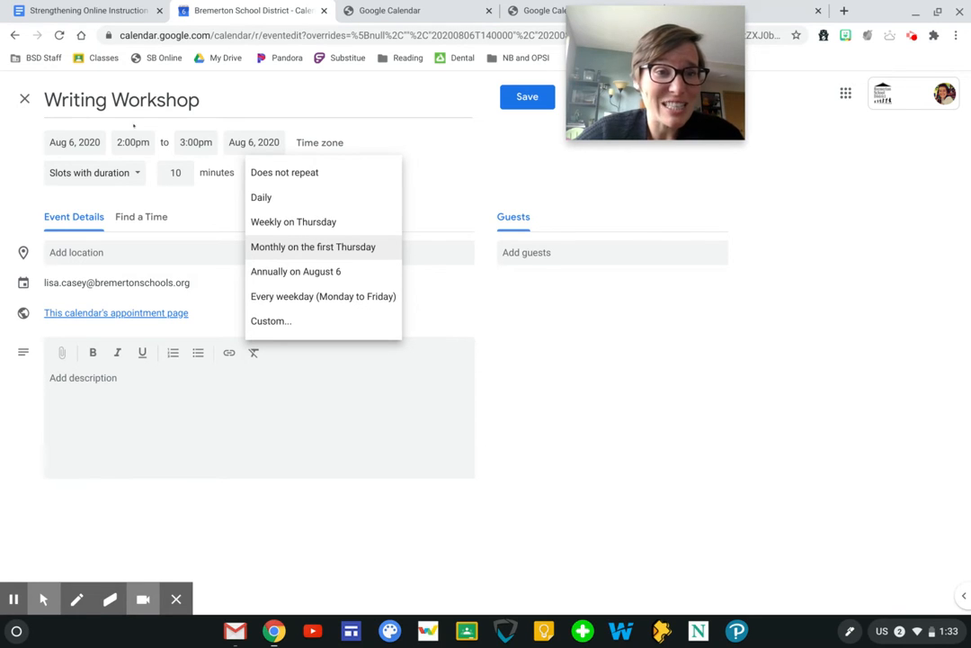
{"action": "left_click", "coordinate": [501, 144]}
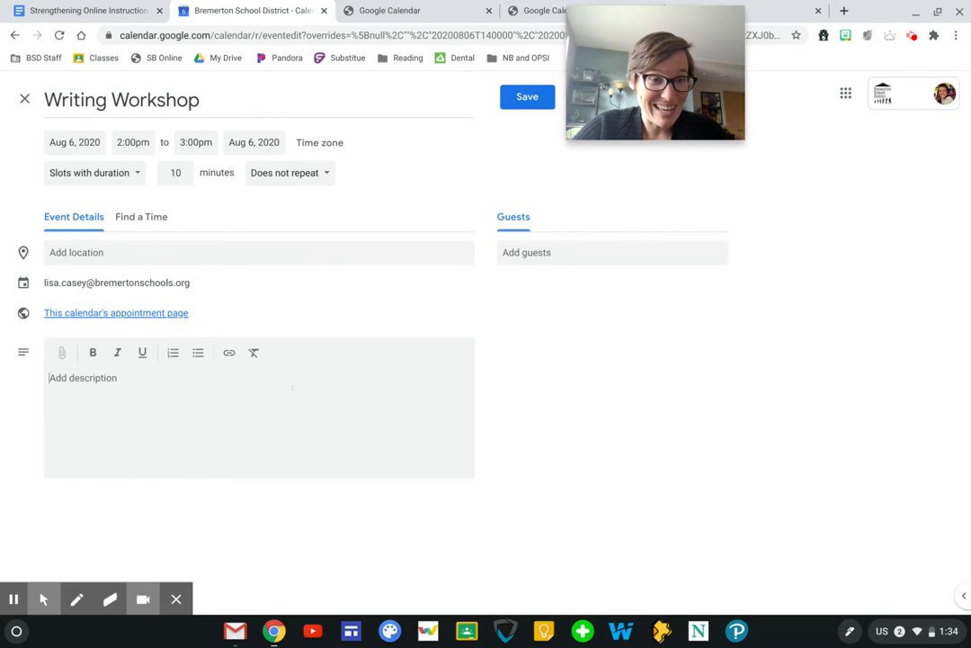
Add the description "At your scheduled time, please click on the Google Meet Link in your Google Classroom." and save the event
{"action": "type", "text": "At your scheduled"}
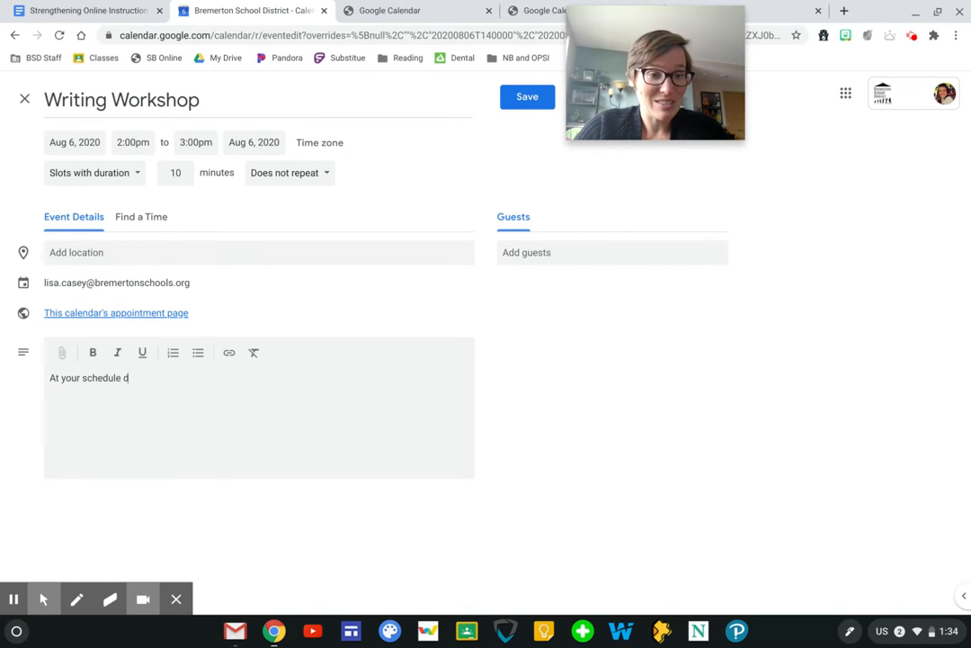
{"action": "key", "text": "BackSpace"}
{"action": "type", "text": "d time, please"}
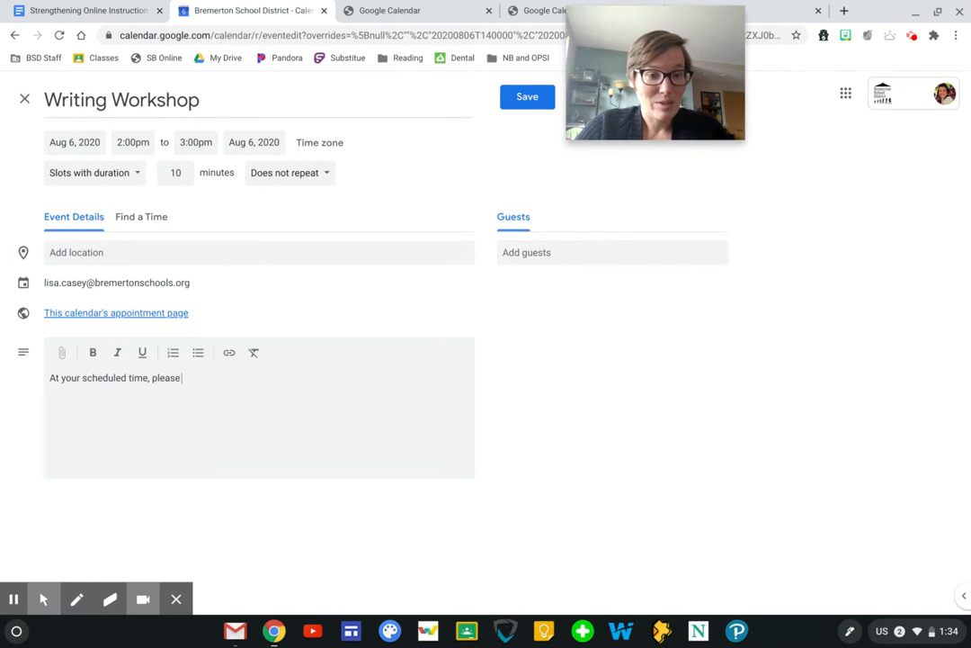
{"action": "type", "text": " click on the Google"}
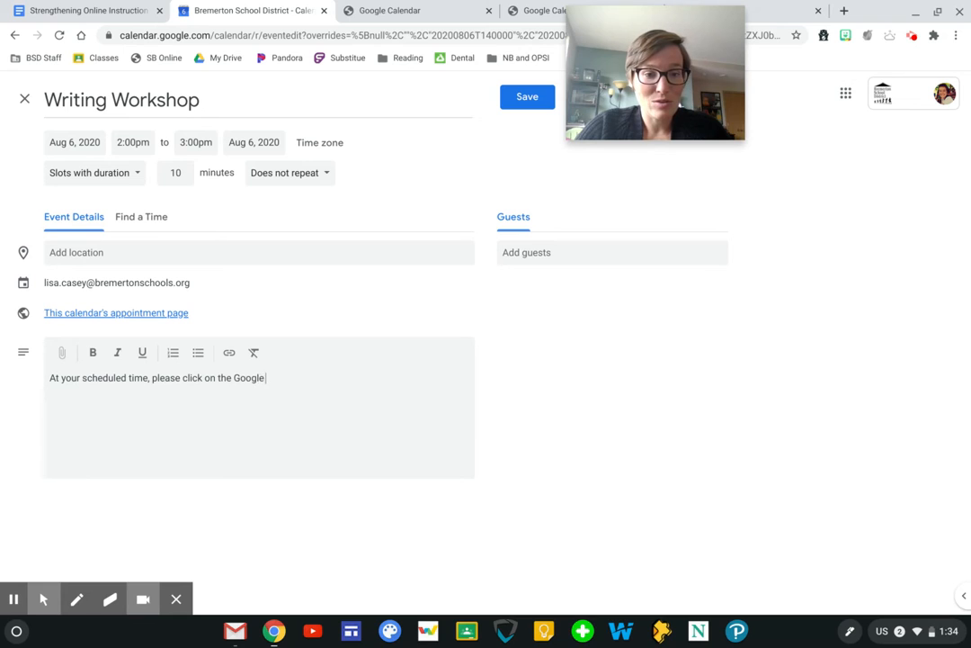
{"action": "type", "text": " Meet Link in your"}
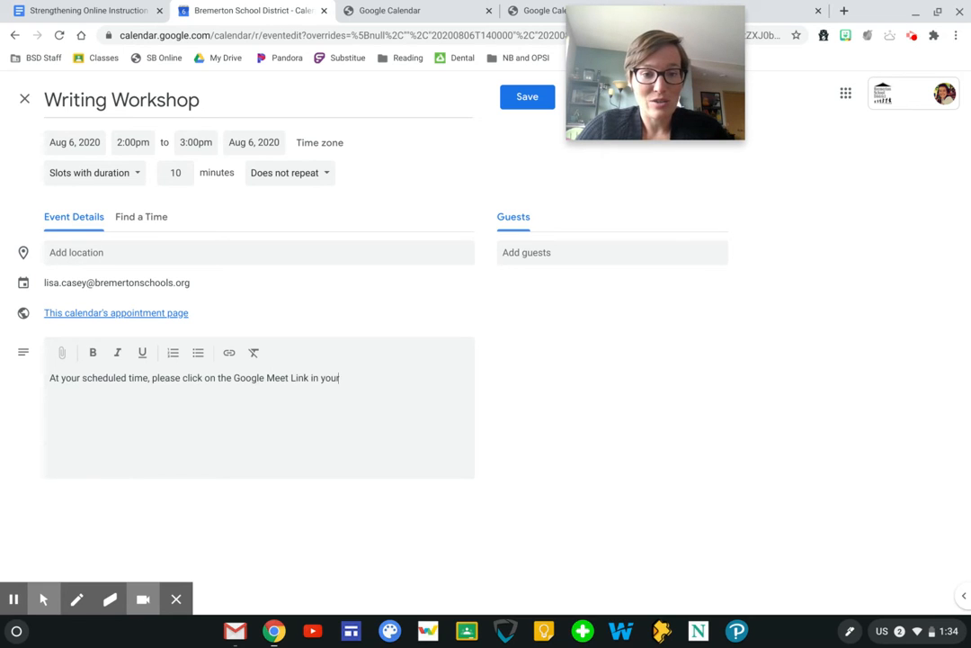
{"action": "type", "text": " Google Classroom."}
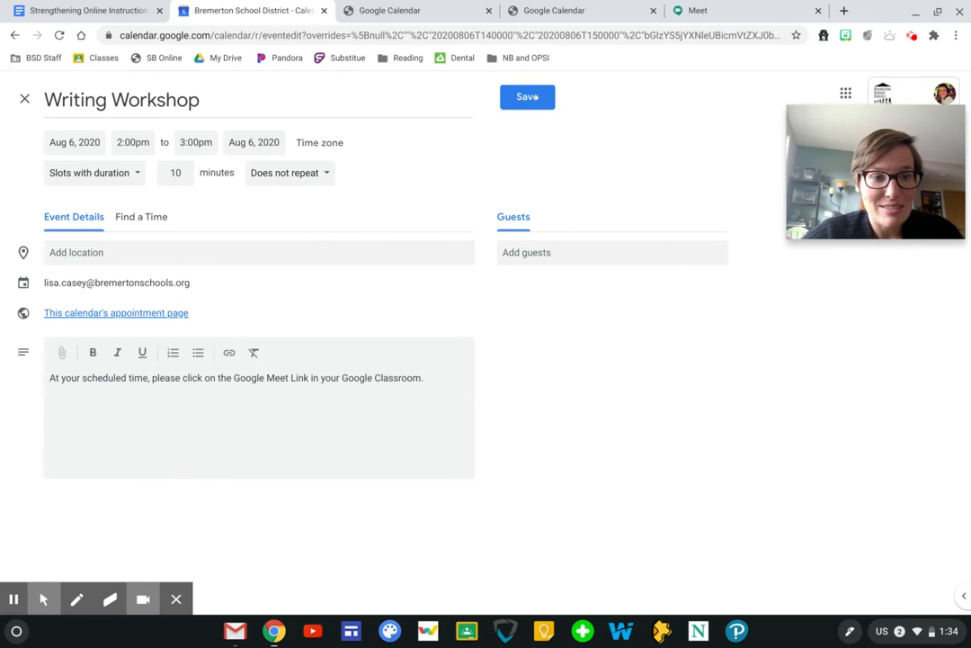
{"action": "left_click", "coordinate": [528, 97]}
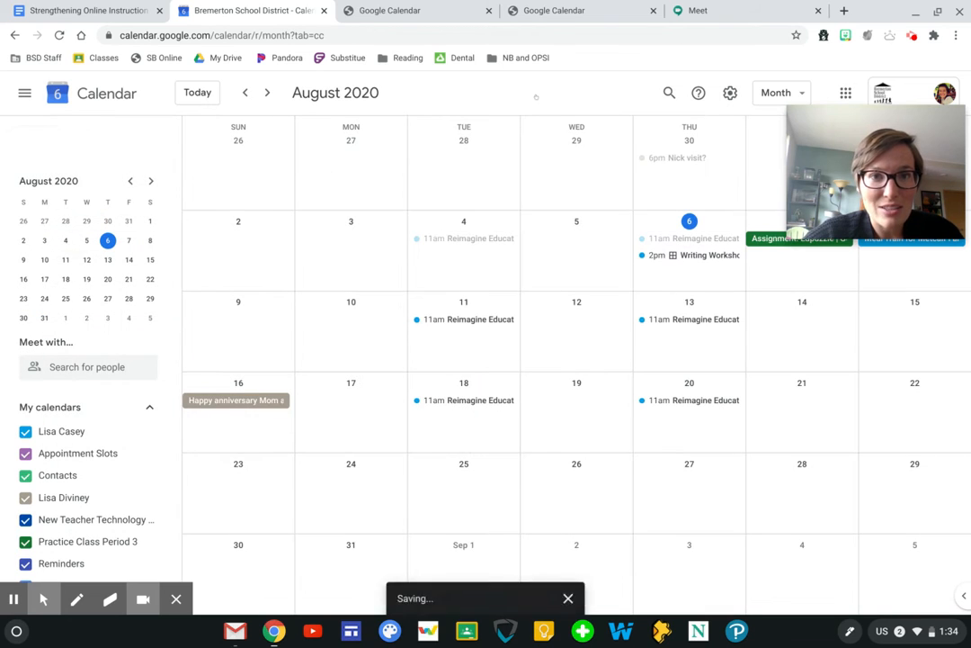
Close the two leftover Google Calendar browser tabs and switch the main calendar to Day view
{"action": "left_click", "coordinate": [488, 11]}
{"action": "left_click", "coordinate": [489, 12]}
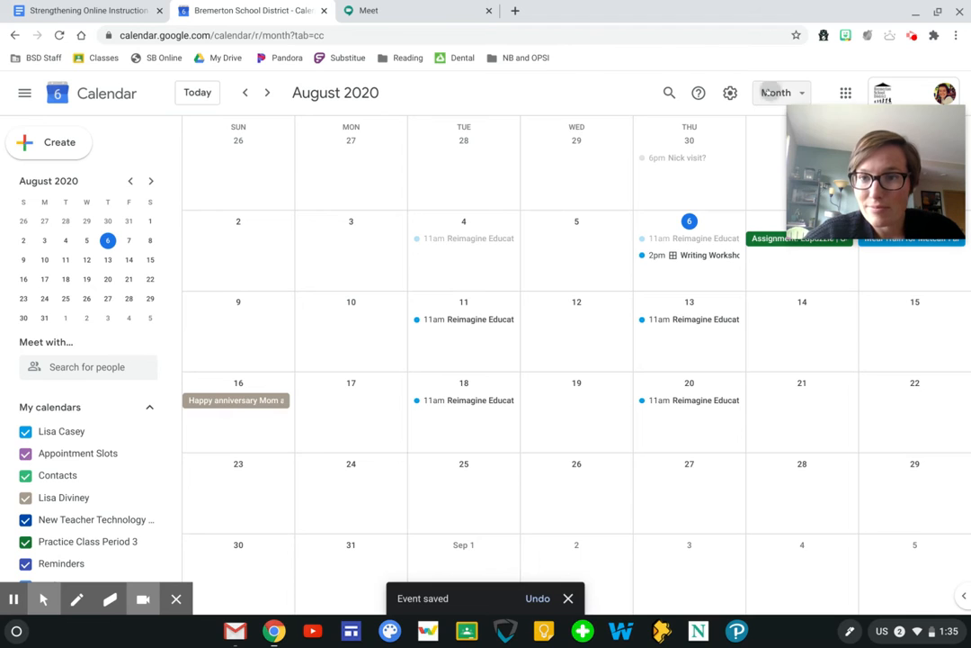
{"action": "left_click", "coordinate": [776, 93]}
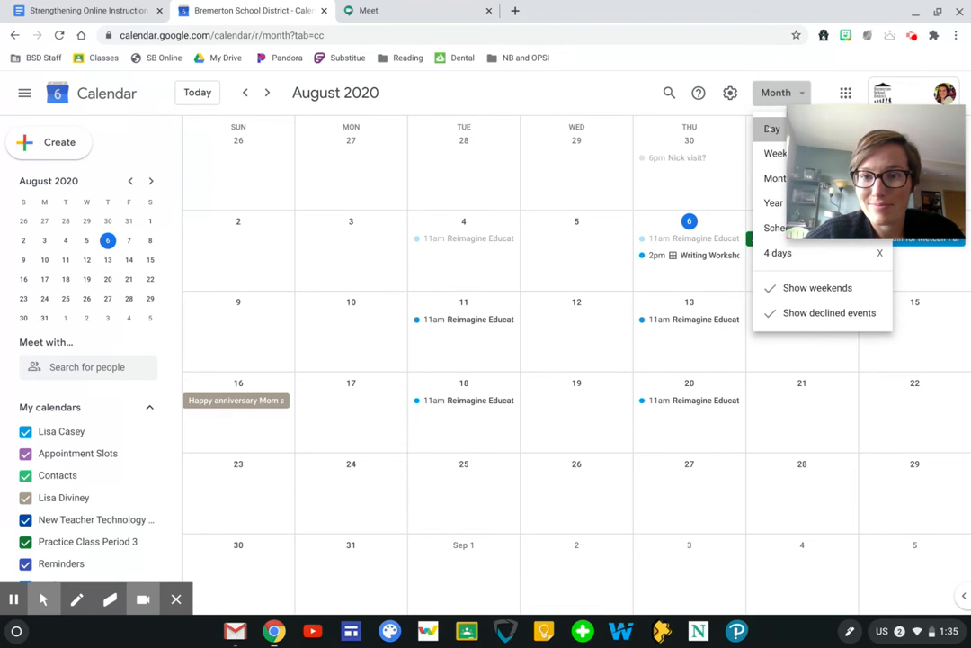
{"action": "left_click", "coordinate": [772, 130]}
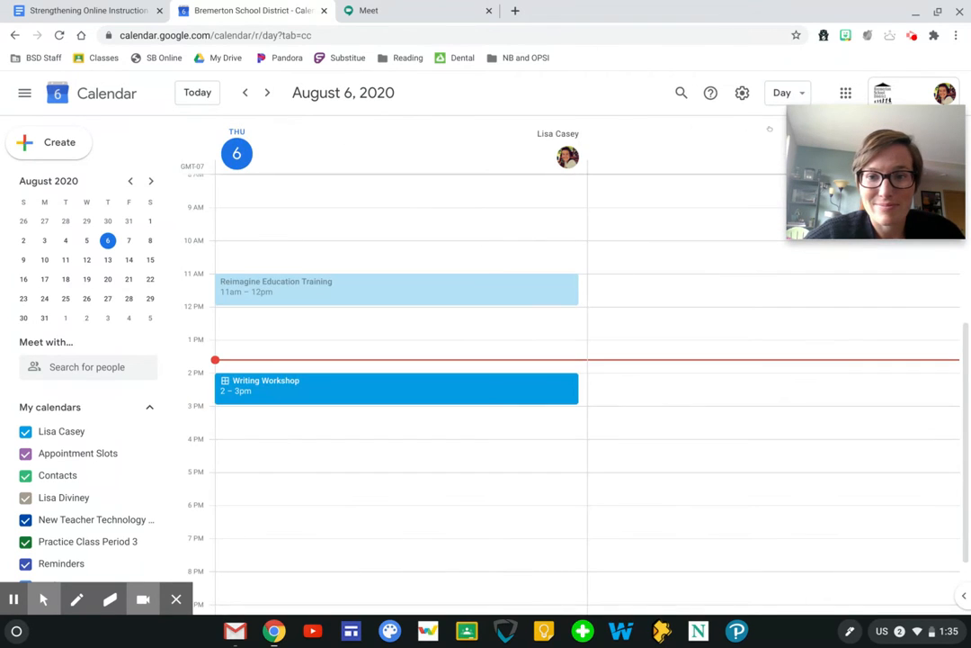
Open the calendar's appointment page from the Writing Workshop event and show it in day view
{"action": "left_click", "coordinate": [328, 391]}
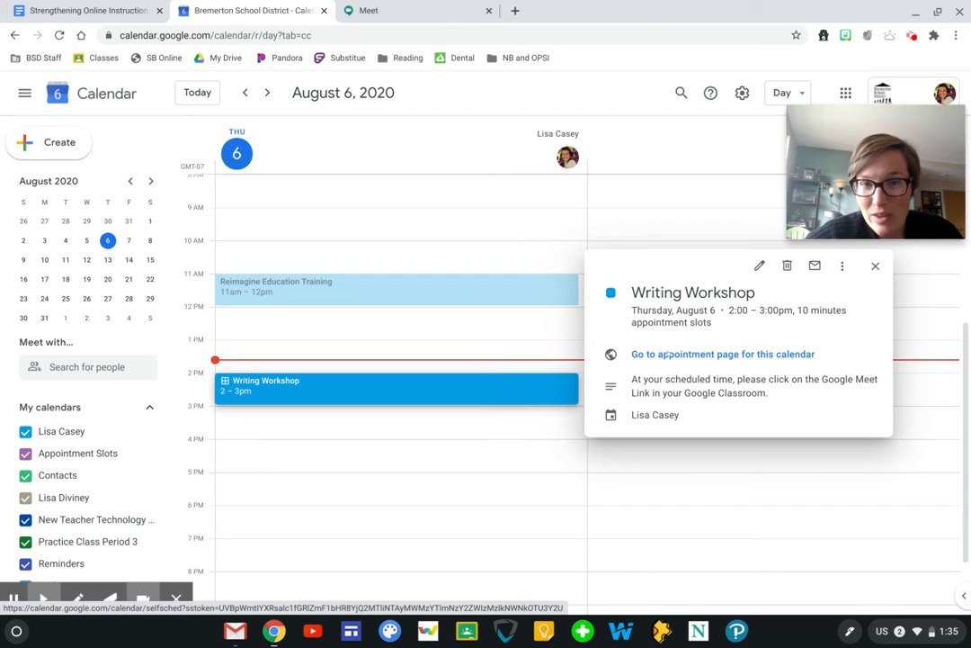
{"action": "left_click", "coordinate": [667, 355]}
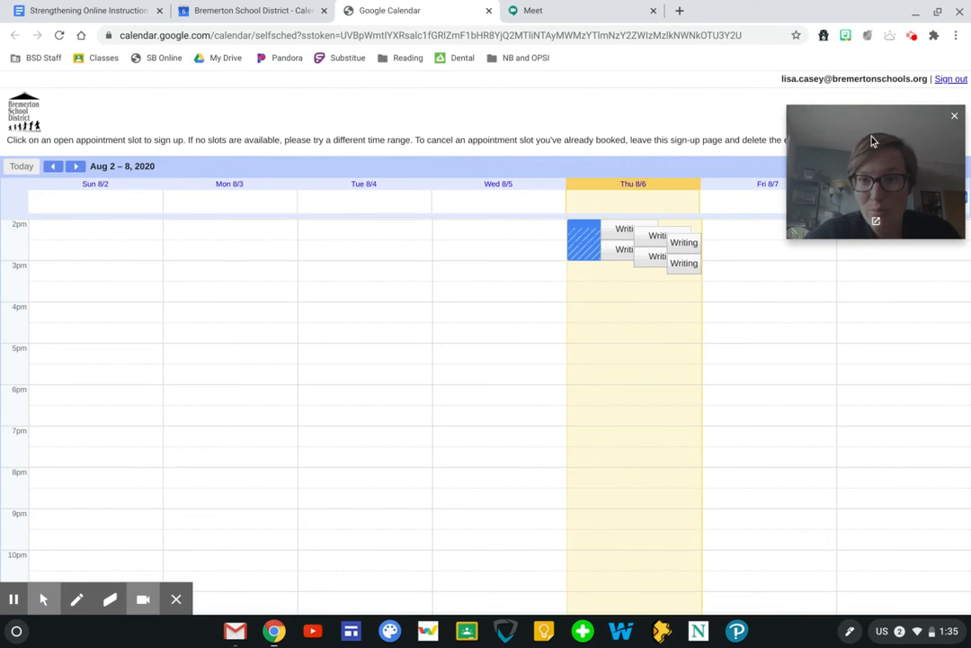
{"action": "left_click_drag", "start_coordinate": [873, 140], "coordinate": [852, 42]}
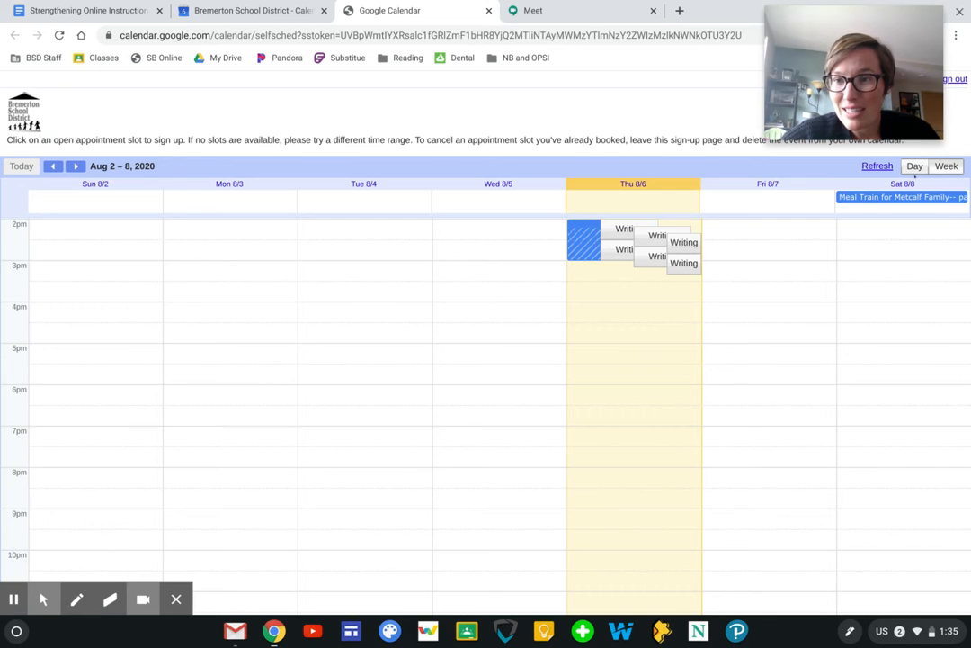
{"action": "left_click", "coordinate": [915, 165]}
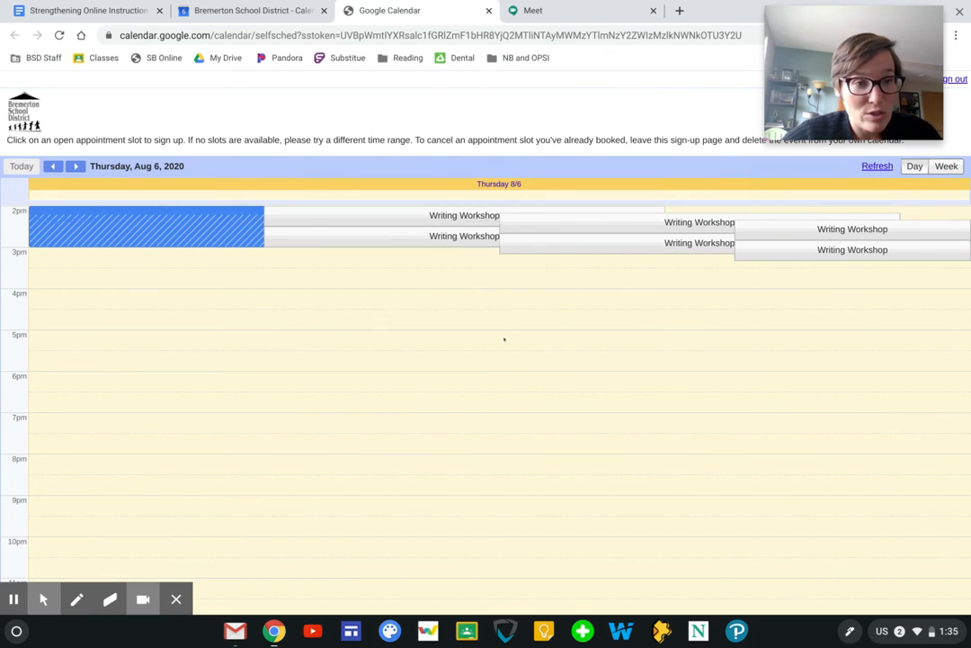
Book the 2:00pm – 2:10pm Writing Workshop slot and view the booked appointment's details
{"action": "left_click", "coordinate": [440, 215]}
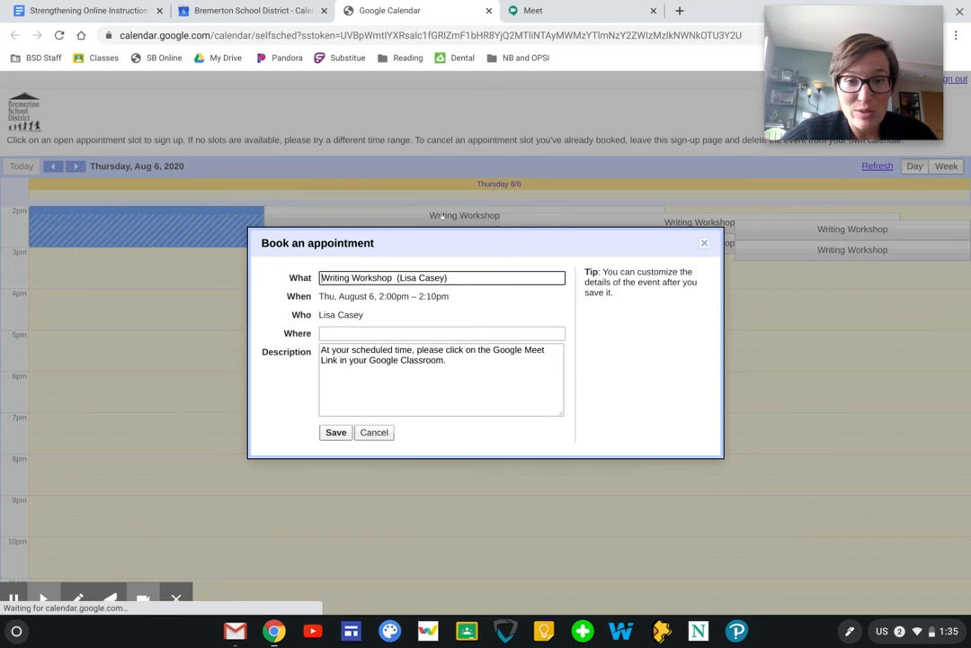
{"action": "left_click", "coordinate": [336, 431]}
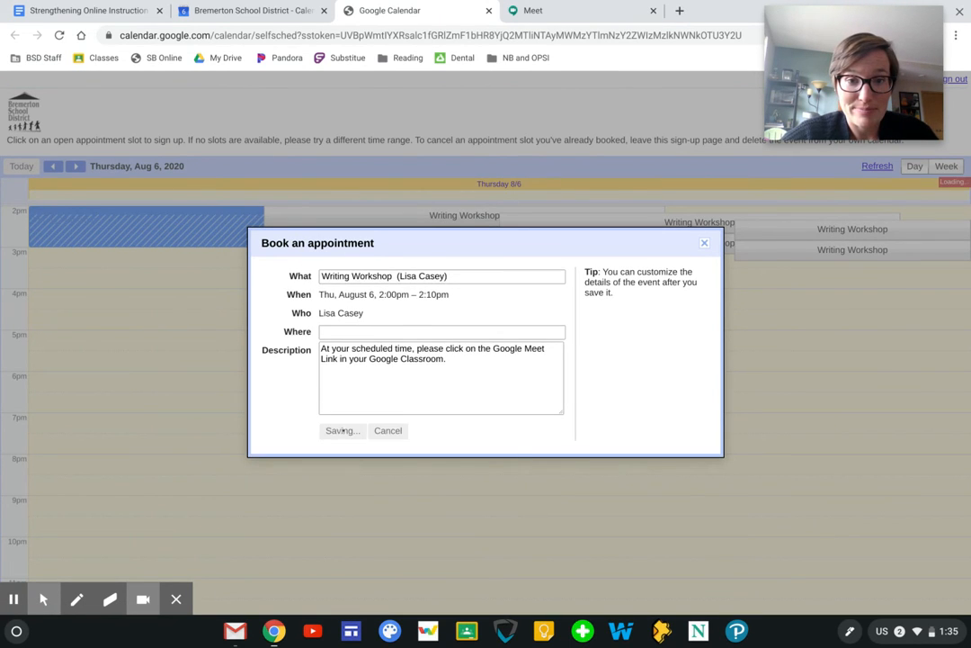
{"action": "left_click", "coordinate": [565, 321]}
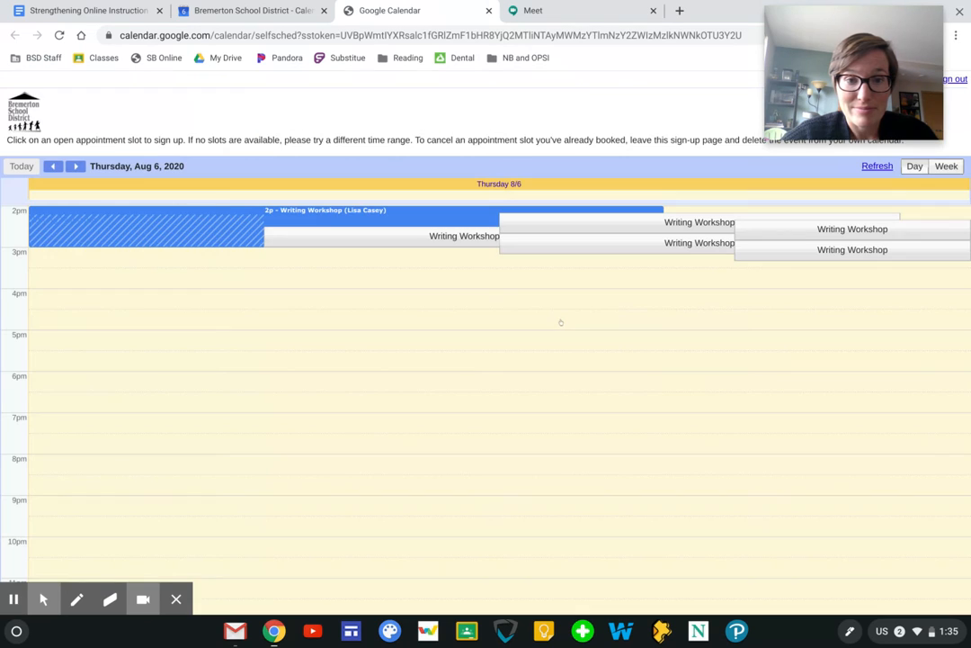
{"action": "left_click", "coordinate": [383, 216]}
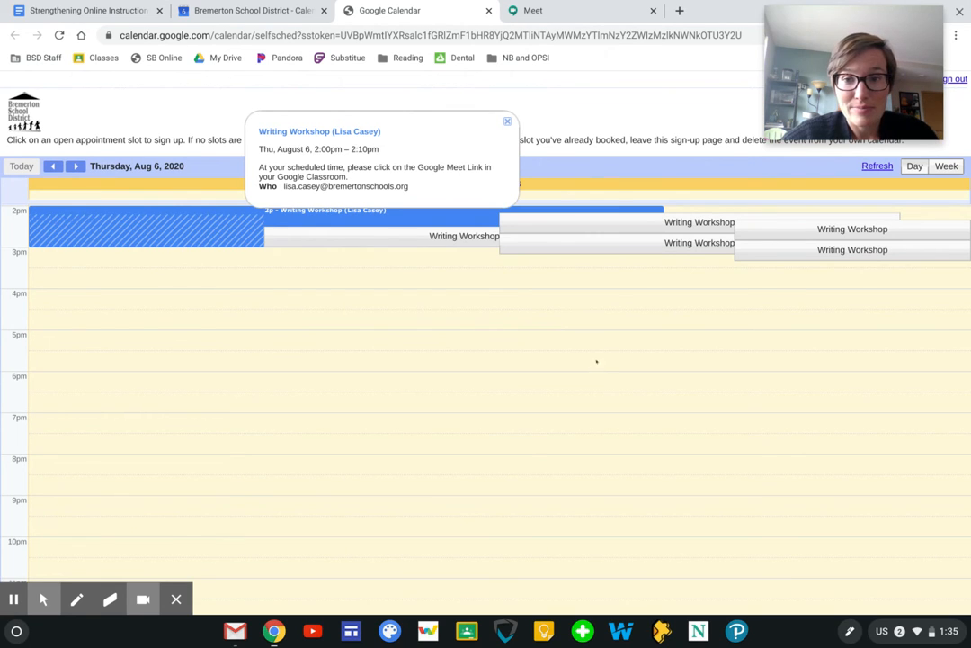
Book the 2:40pm Writing Workshop slot on Thursday, Aug 6
{"action": "left_click", "coordinate": [630, 242]}
{"action": "left_click", "coordinate": [336, 433]}
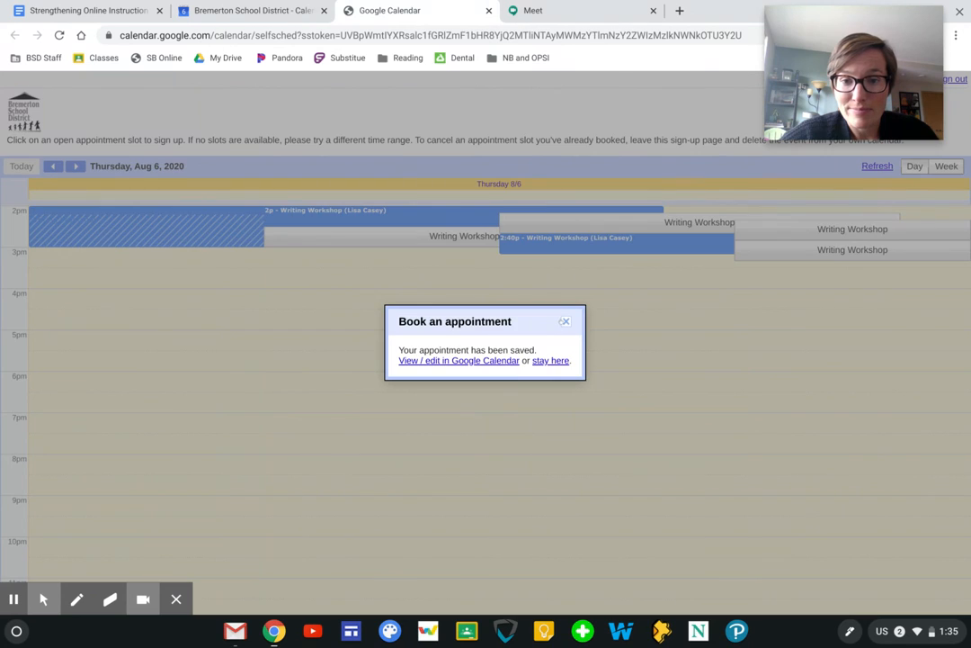
{"action": "left_click", "coordinate": [564, 321]}
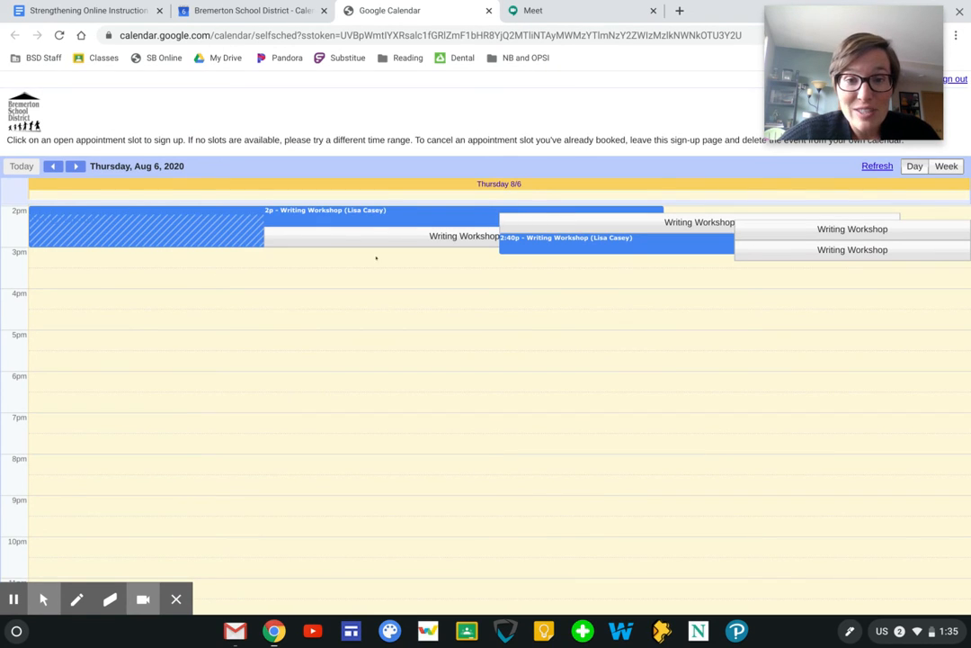
Return to the main calendar to view the bookings, and reopen the appointment page from the Writing Workshop event
{"action": "left_click", "coordinate": [258, 11]}
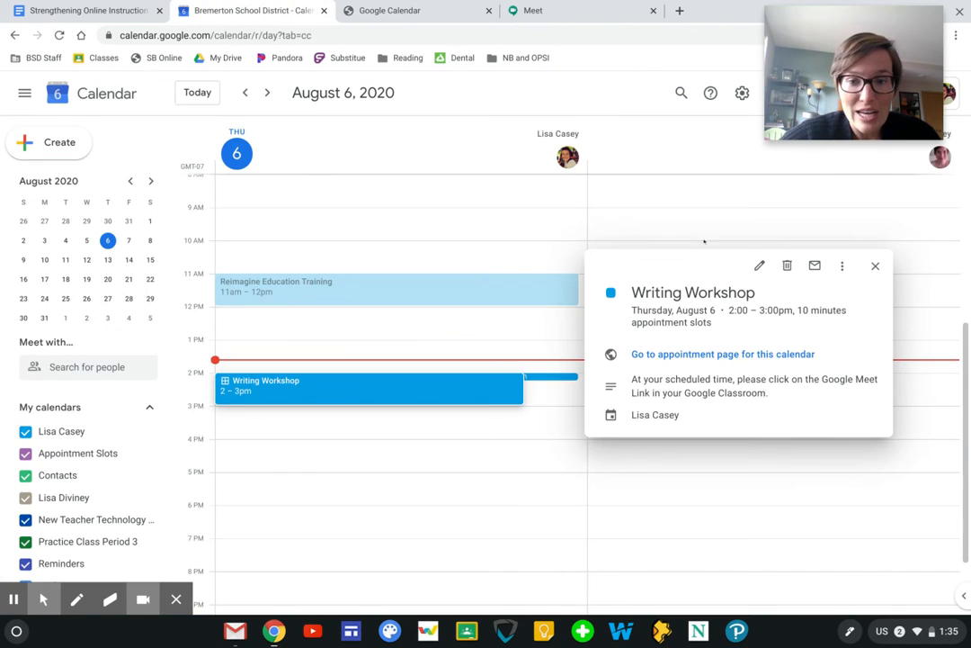
{"action": "left_click", "coordinate": [873, 265]}
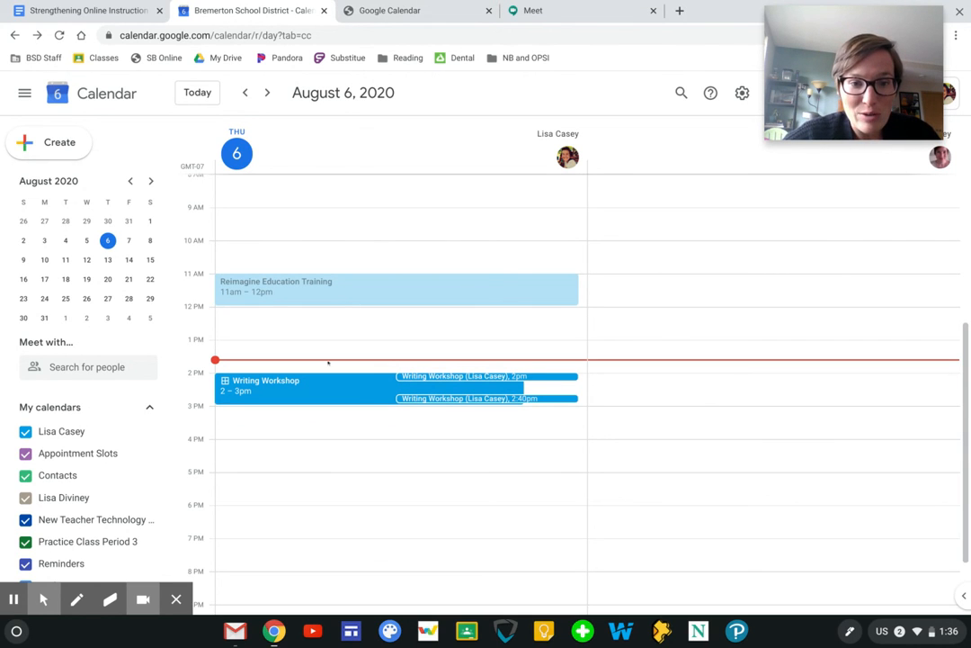
{"action": "left_click", "coordinate": [324, 400]}
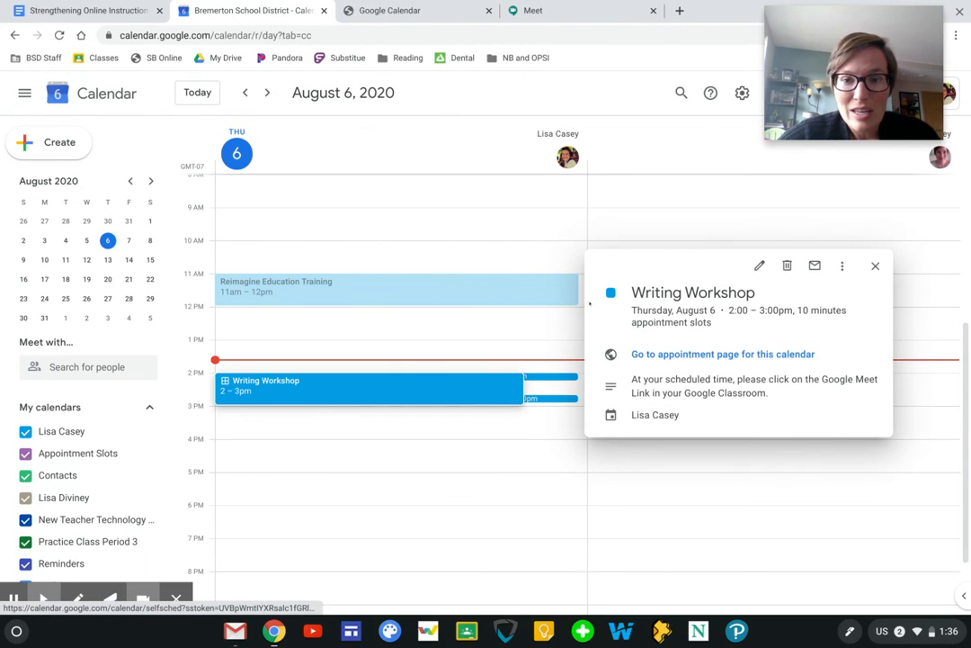
{"action": "left_click", "coordinate": [641, 355]}
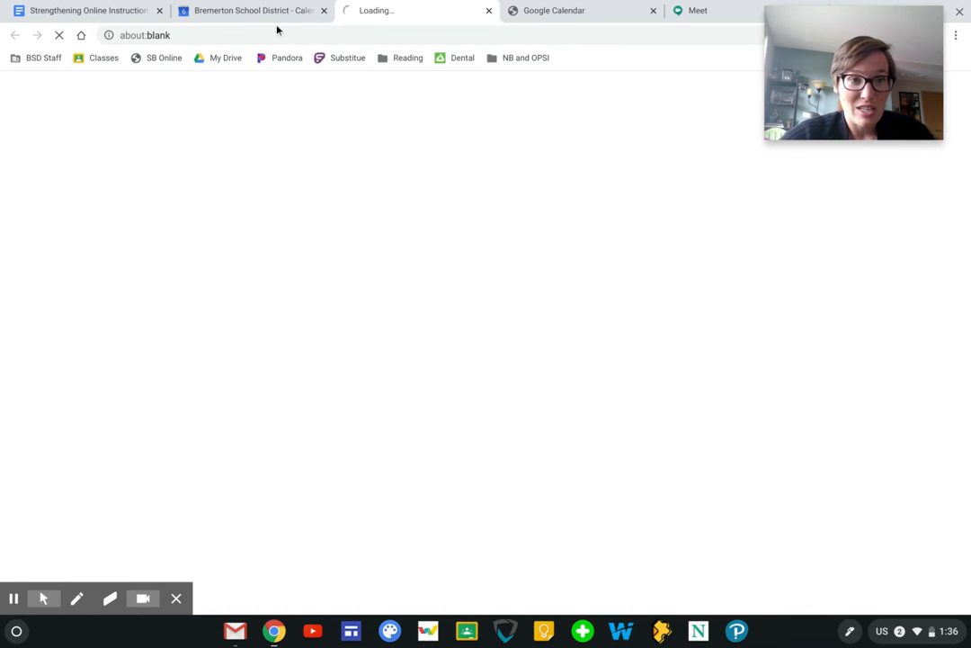